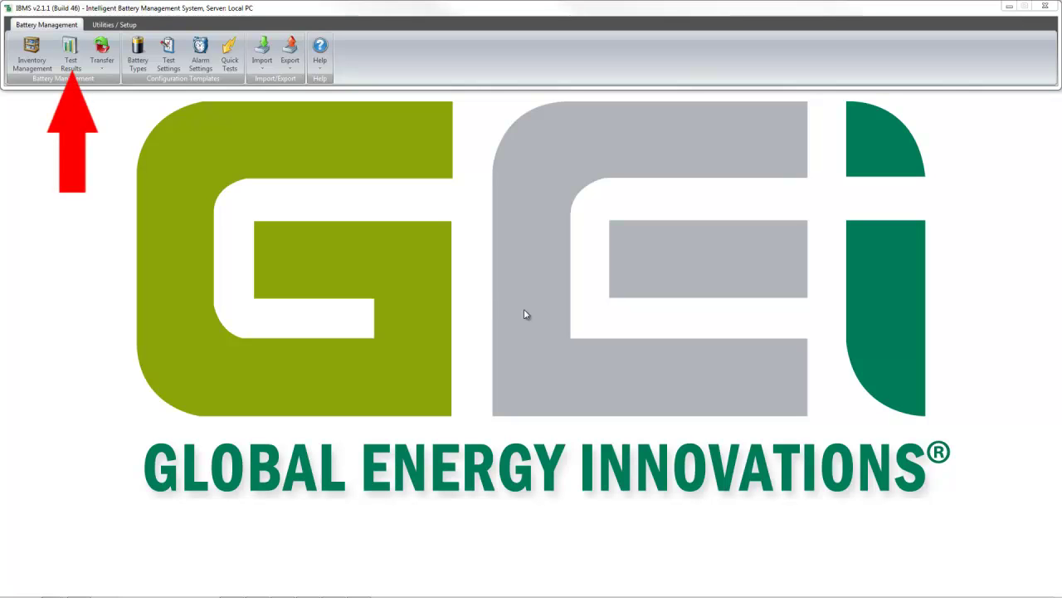
- Open the 01/18/2012 14:22:15 test result of Santa Clara String - 01 and display its string report charts
left_click(74, 55)
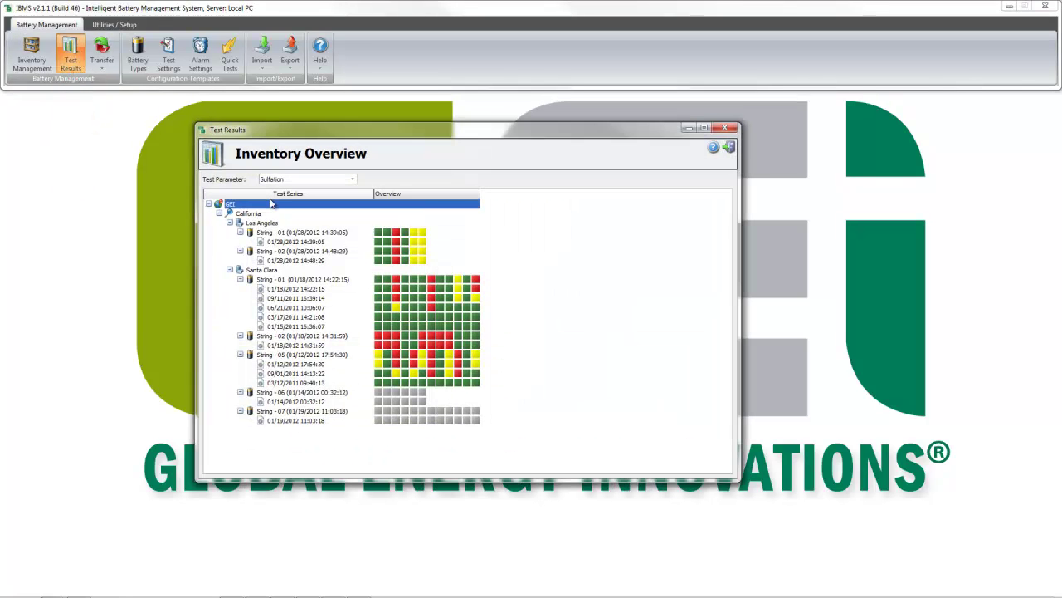
left_click(350, 290)
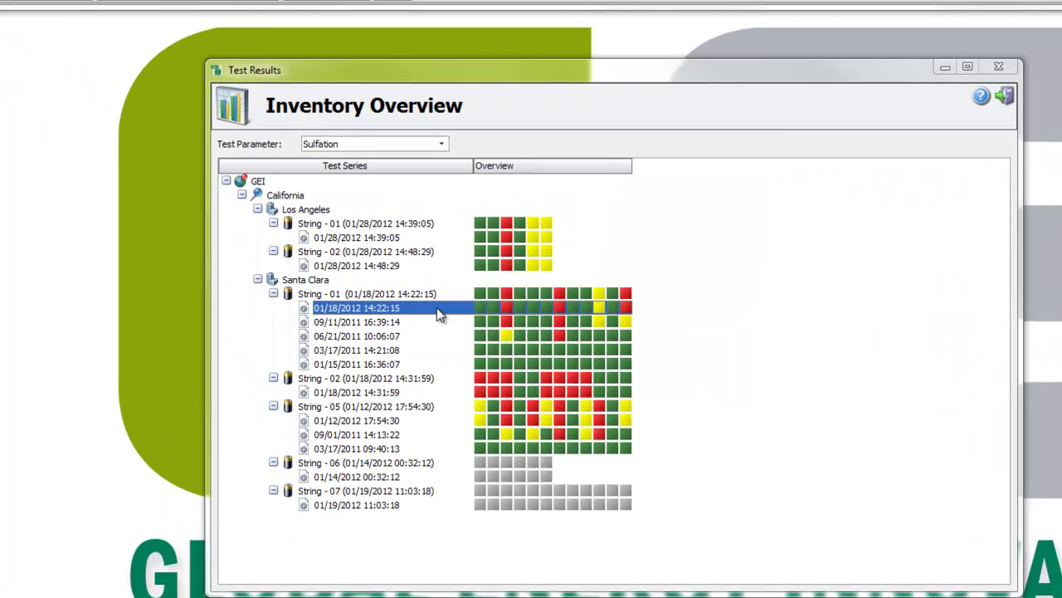
double_click(415, 305)
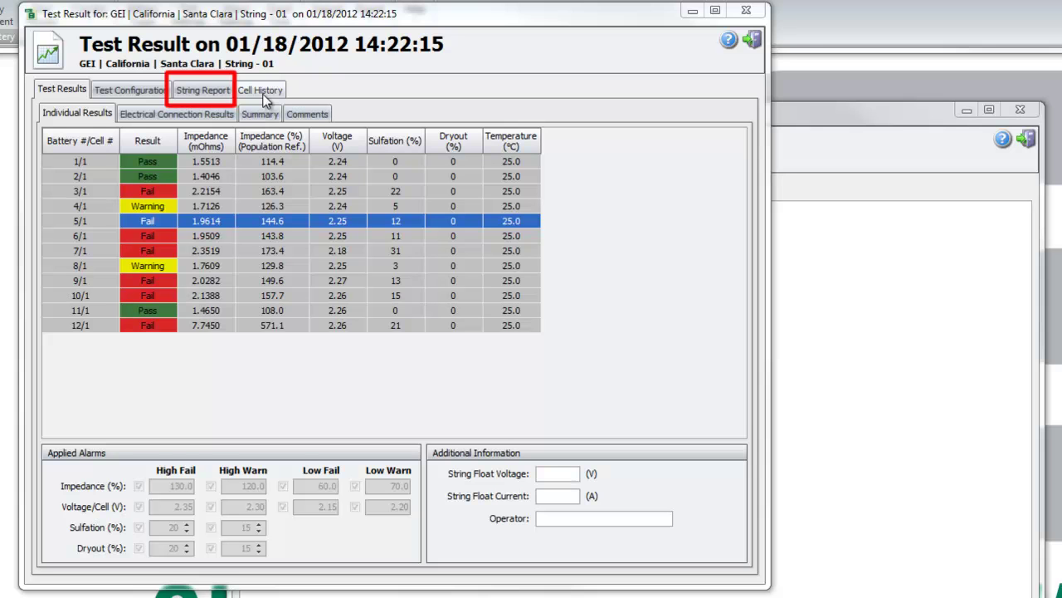
left_click(193, 94)
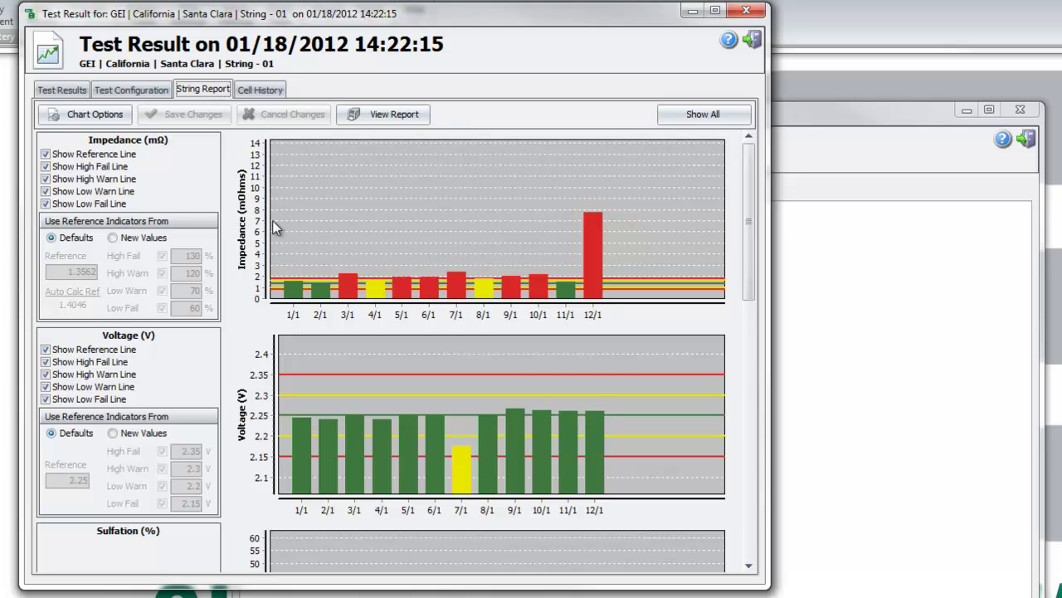
- Enlarge the lower part of the impedance chart, review the charts below it, and show all batteries again
left_click_drag(274, 219, 473, 321)
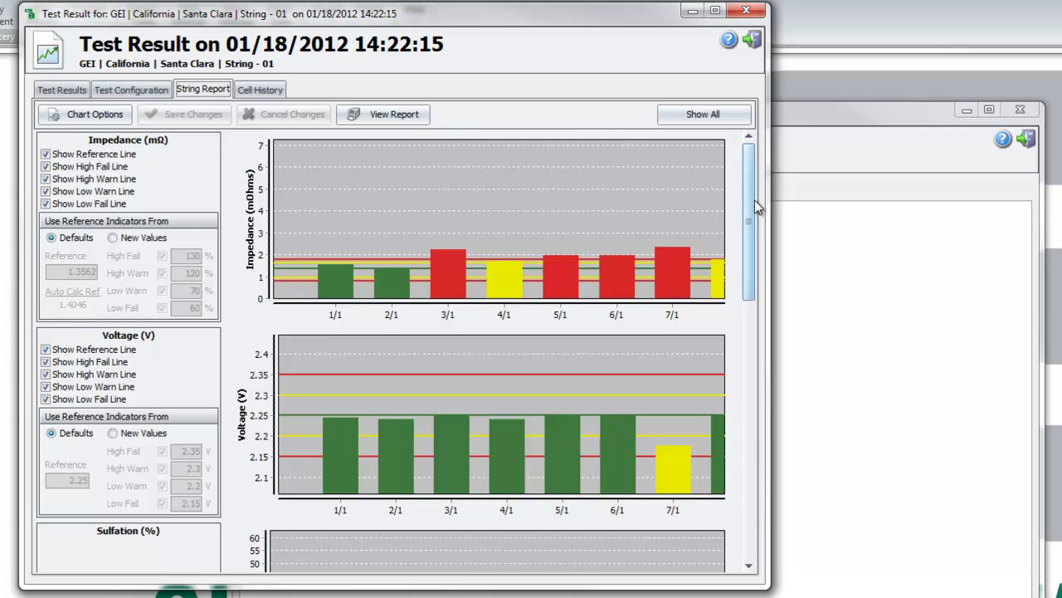
left_click_drag(757, 203, 749, 246)
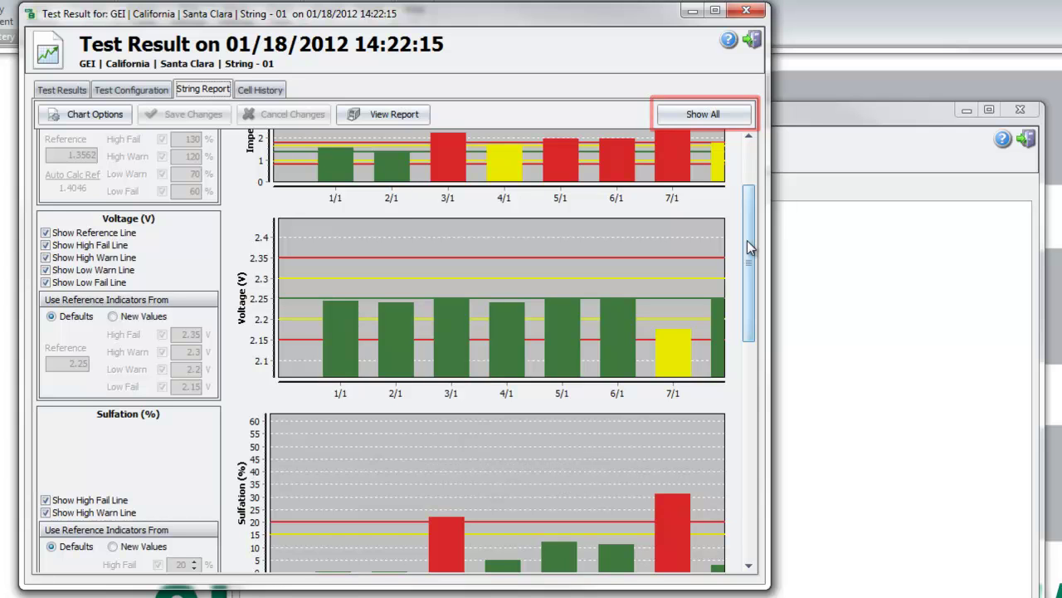
left_click(728, 114)
left_click_drag(744, 231, 745, 183)
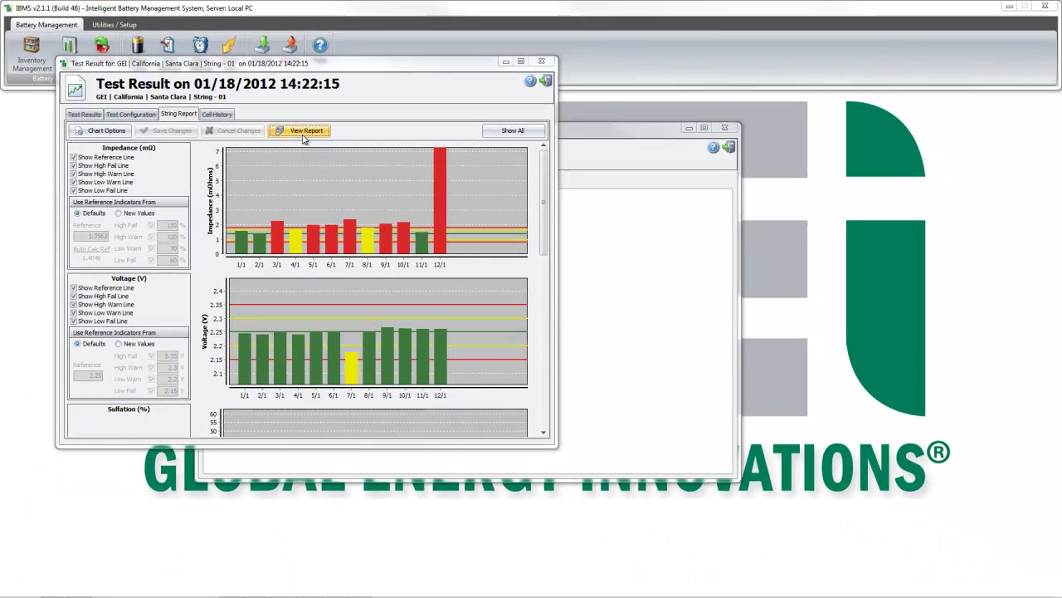
- Open the print preview of the string report and browse its pages, ending on the last page
left_click(304, 130)
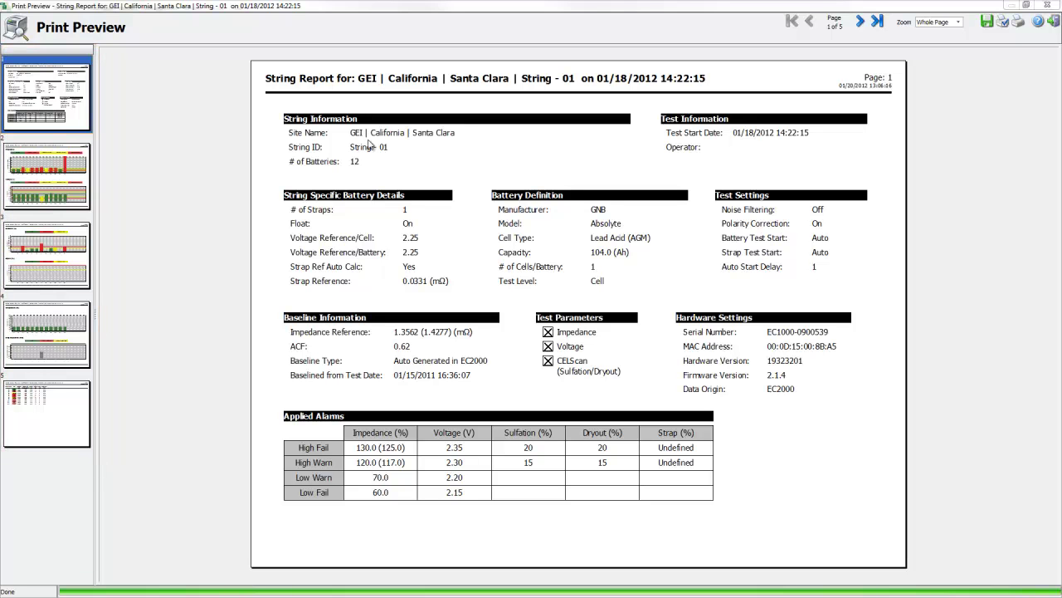
left_click(32, 264)
left_click(54, 342)
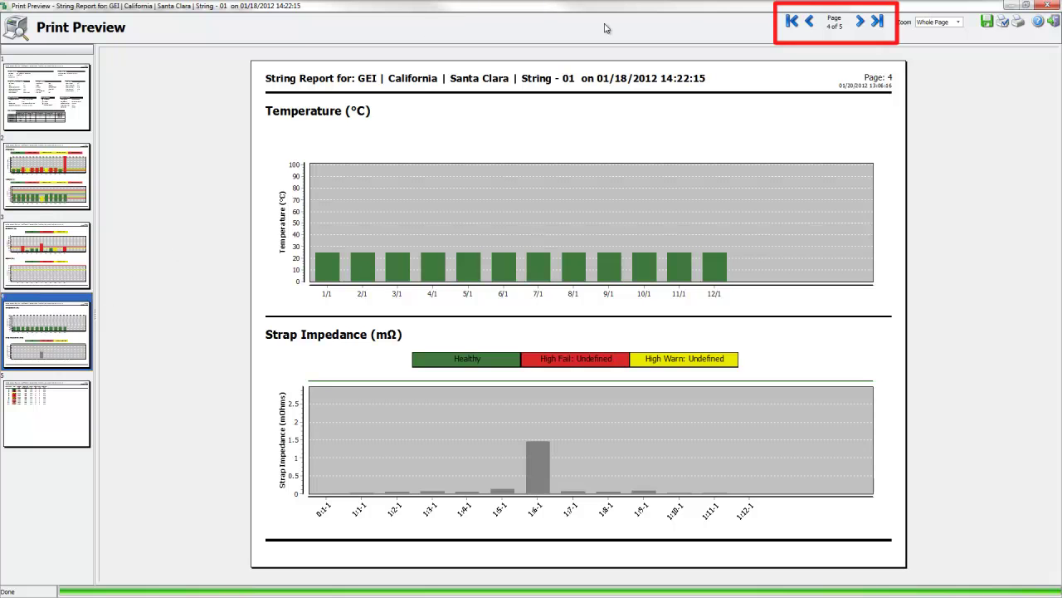
left_click(810, 25)
left_click(810, 25)
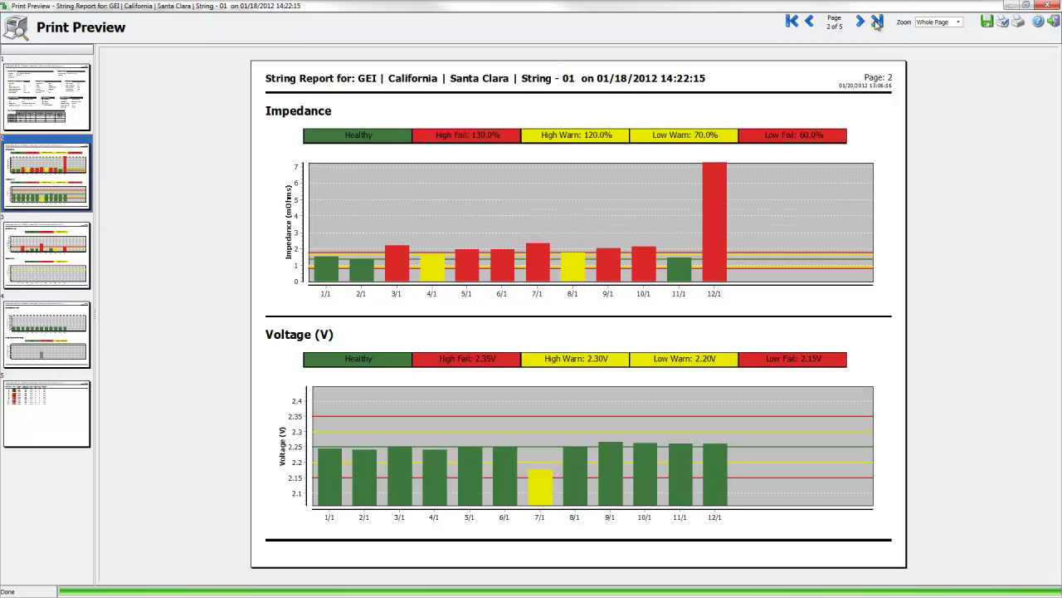
left_click(877, 24)
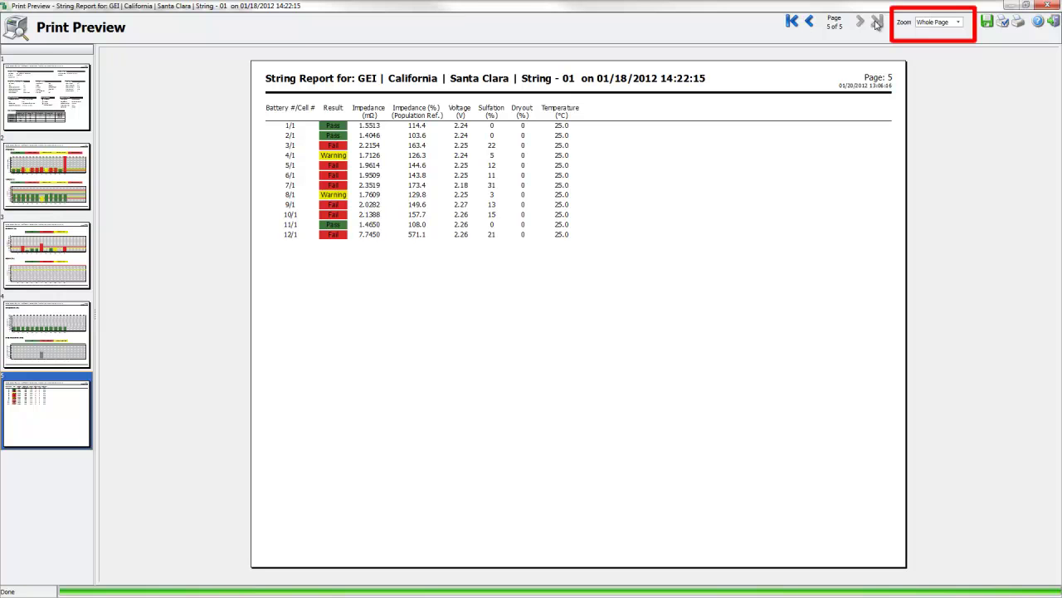
- View the report page at 50% and 150% zoom, and return it to Whole Page
left_click(935, 25)
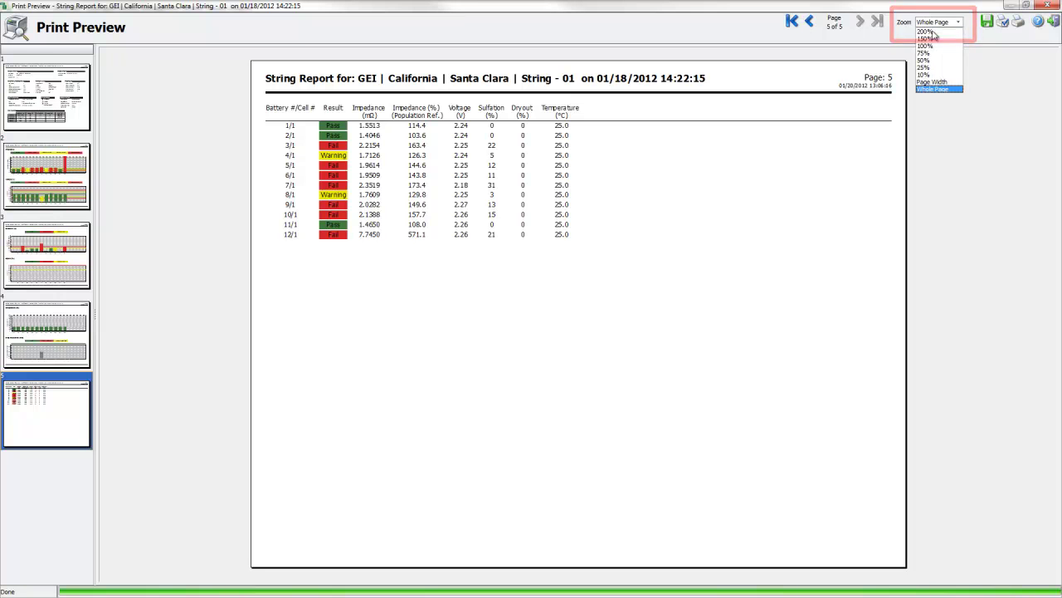
left_click(931, 60)
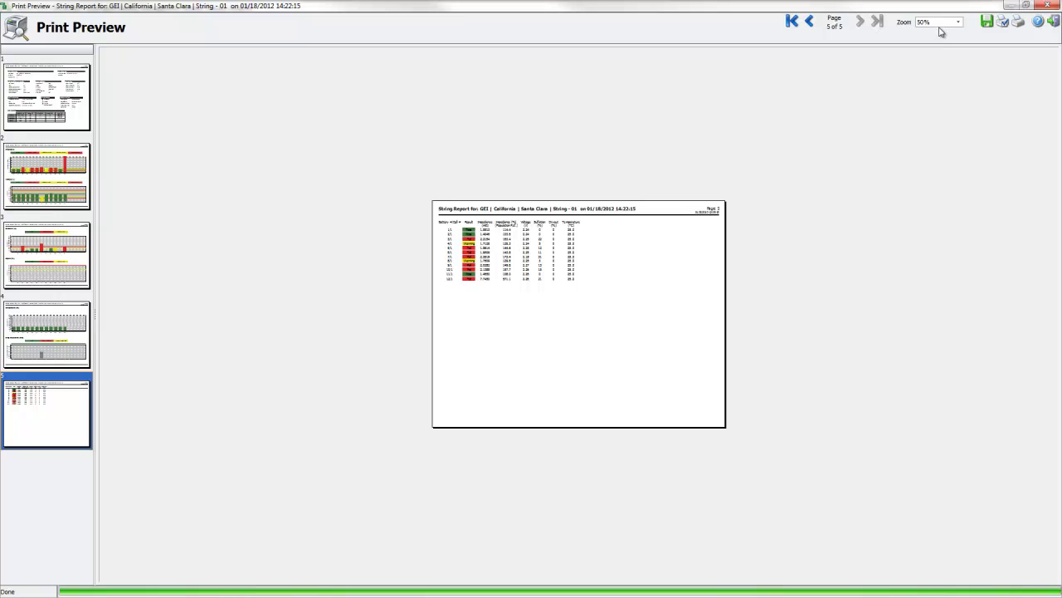
left_click(939, 25)
left_click(936, 39)
left_click(939, 23)
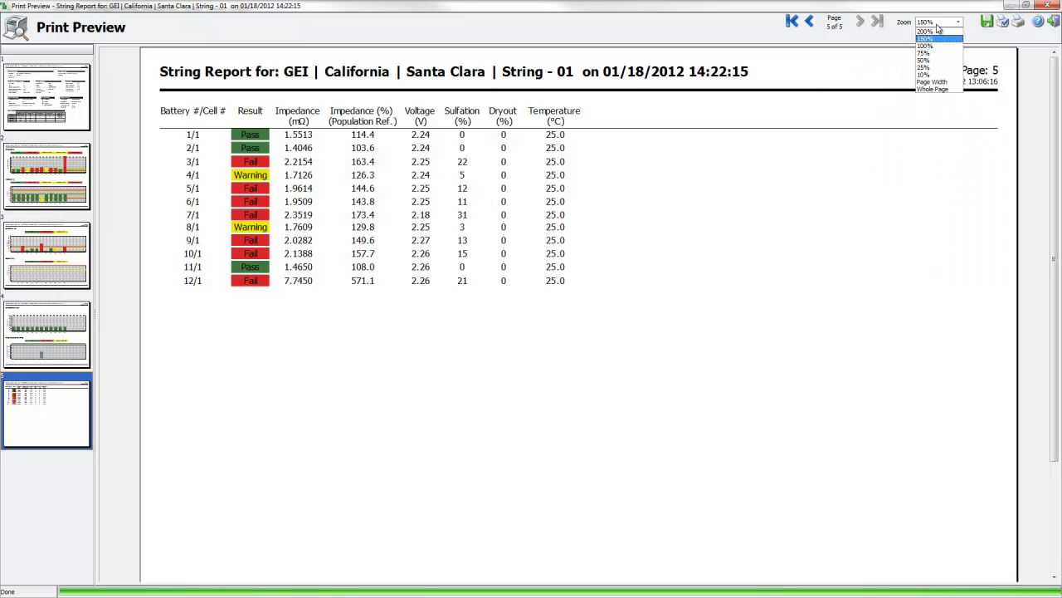
left_click(933, 88)
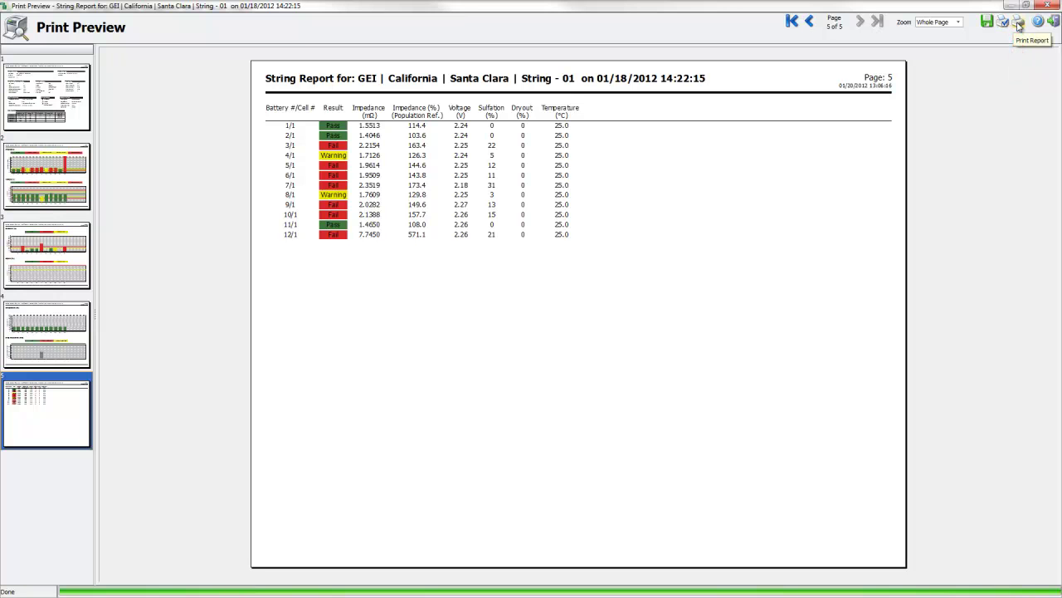
- Review the string report from the first page through the chart pages to the results table on page 5
left_click(794, 24)
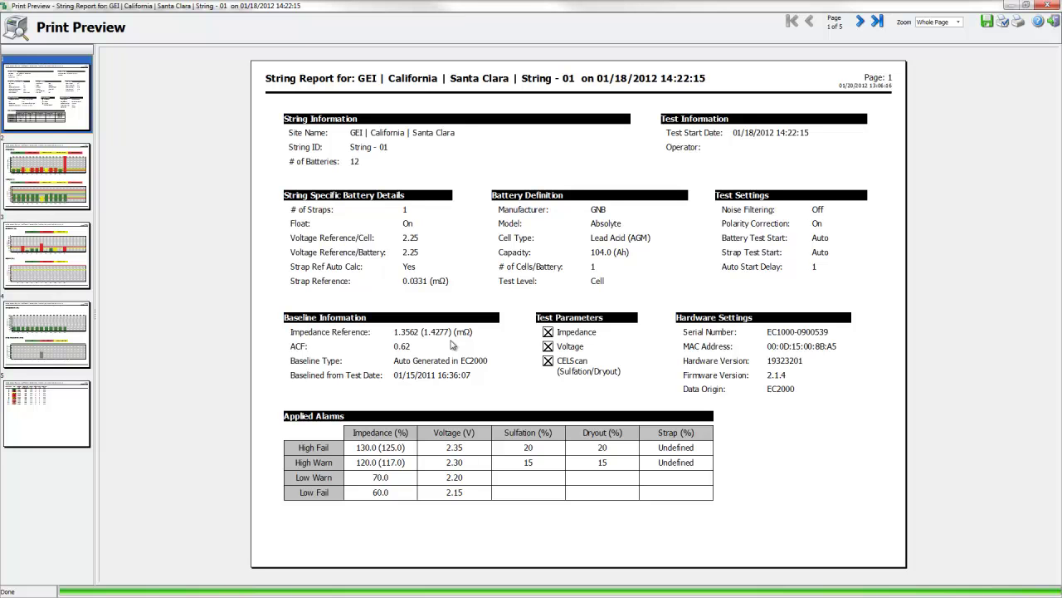
left_click(74, 200)
left_click(73, 246)
left_click(63, 331)
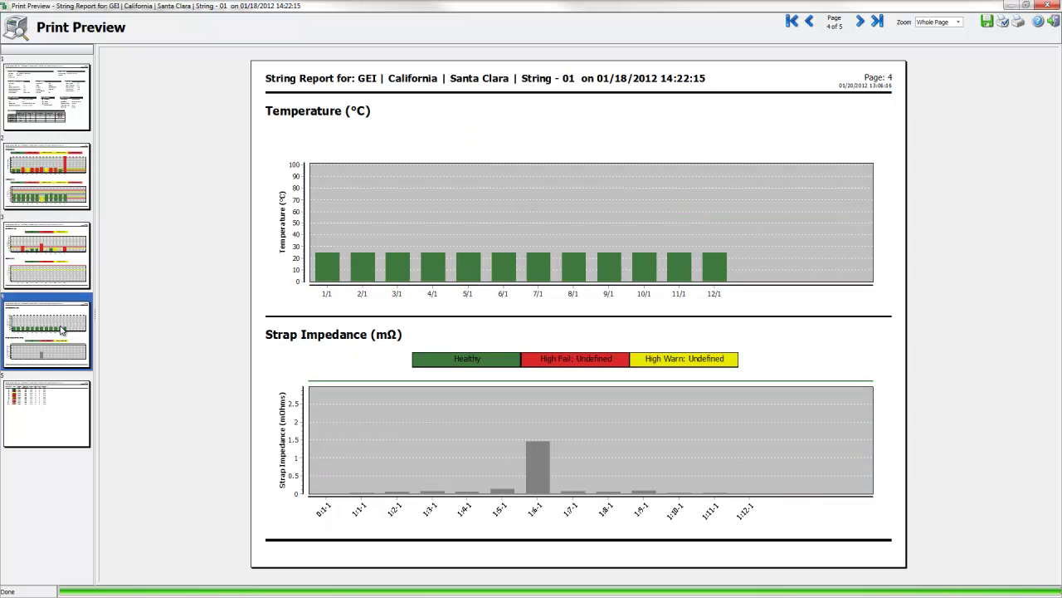
left_click(34, 419)
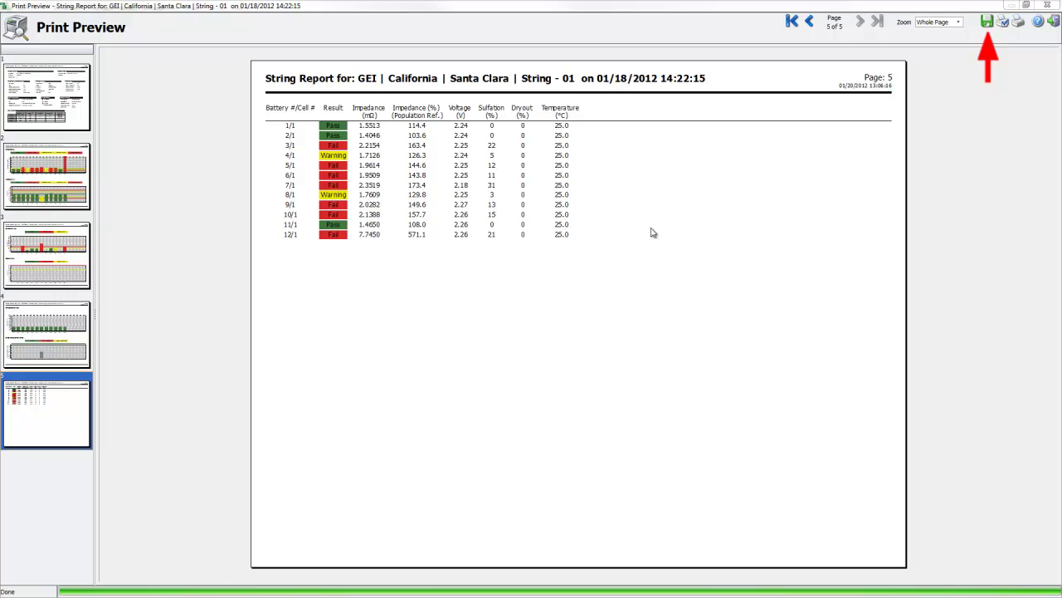
- Save all pages of the string report as an Adobe PDF on the Desktop under the suggested file name
left_click(987, 23)
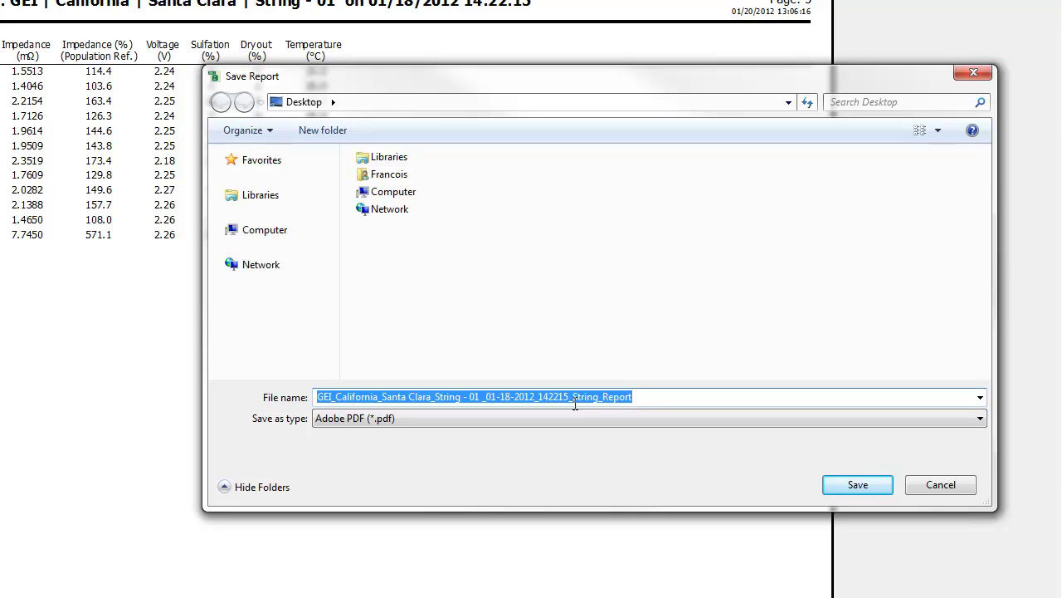
left_click(858, 484)
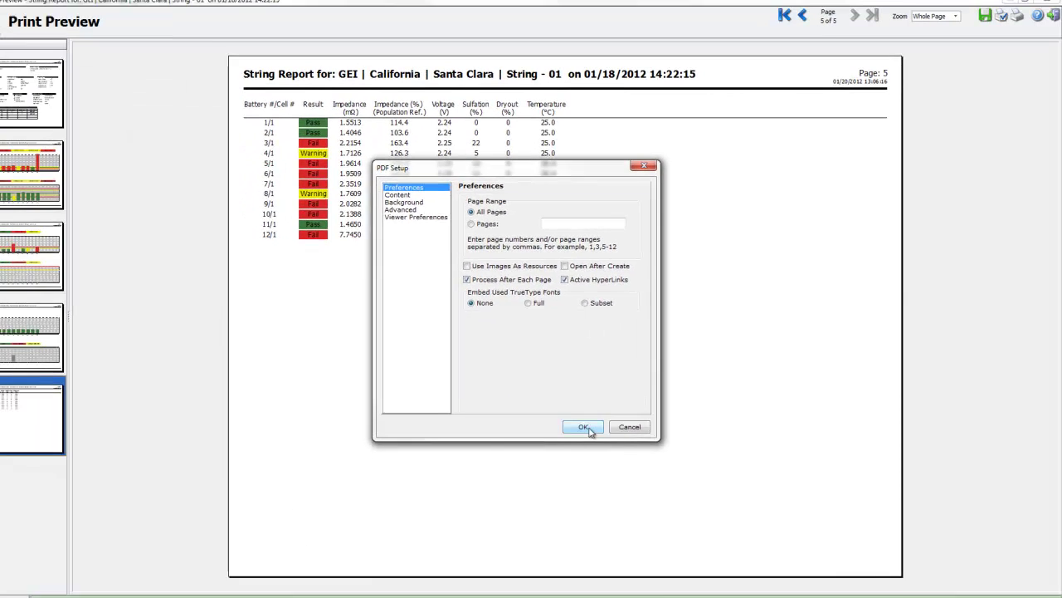
left_click(367, 514)
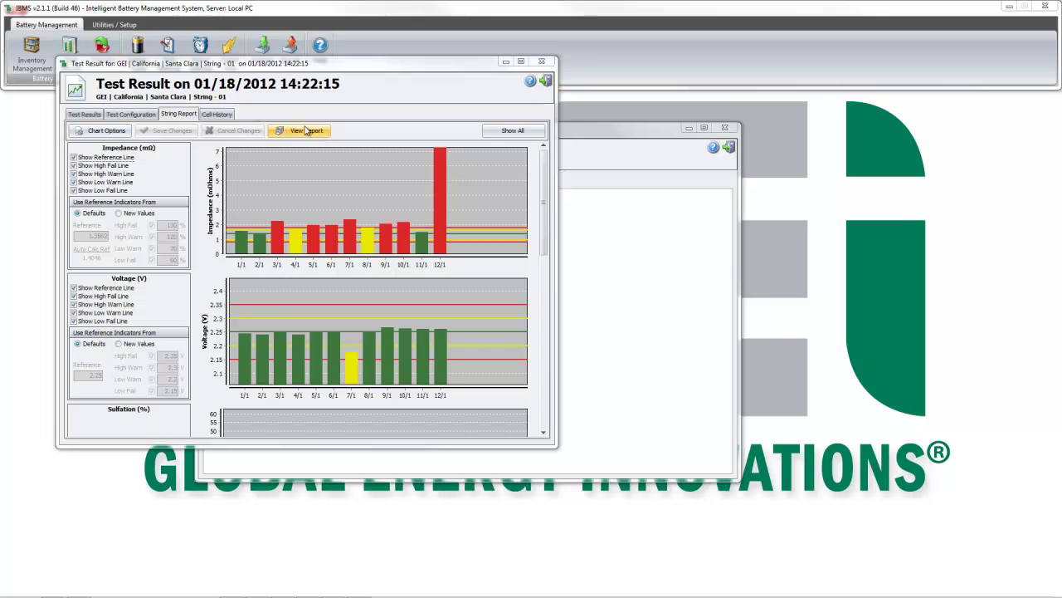
- Show the cell history for battery/cell 12/1 with 4 previous tests displayed
left_click(216, 113)
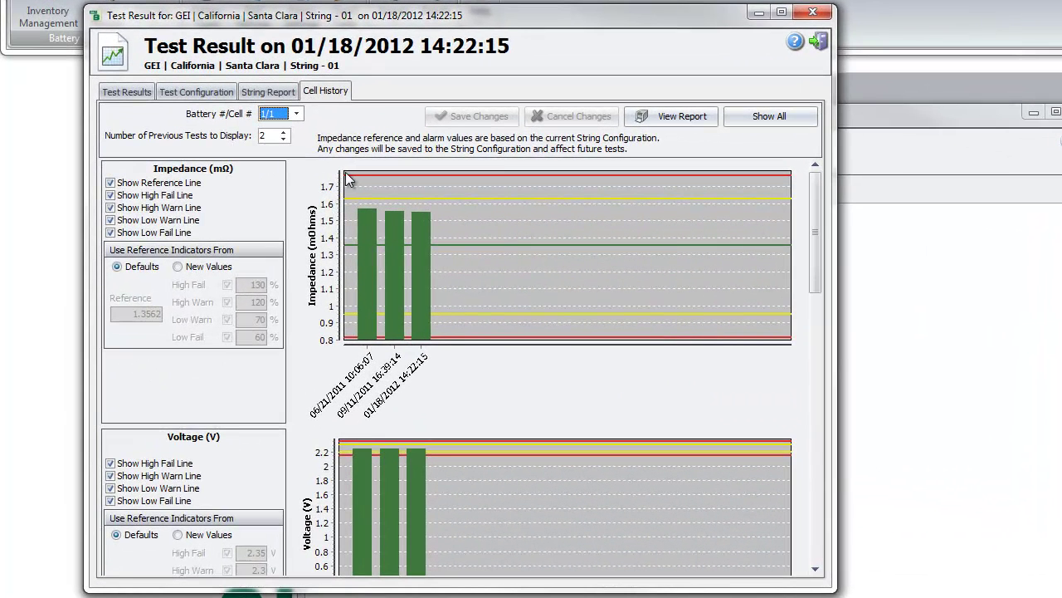
left_click(296, 113)
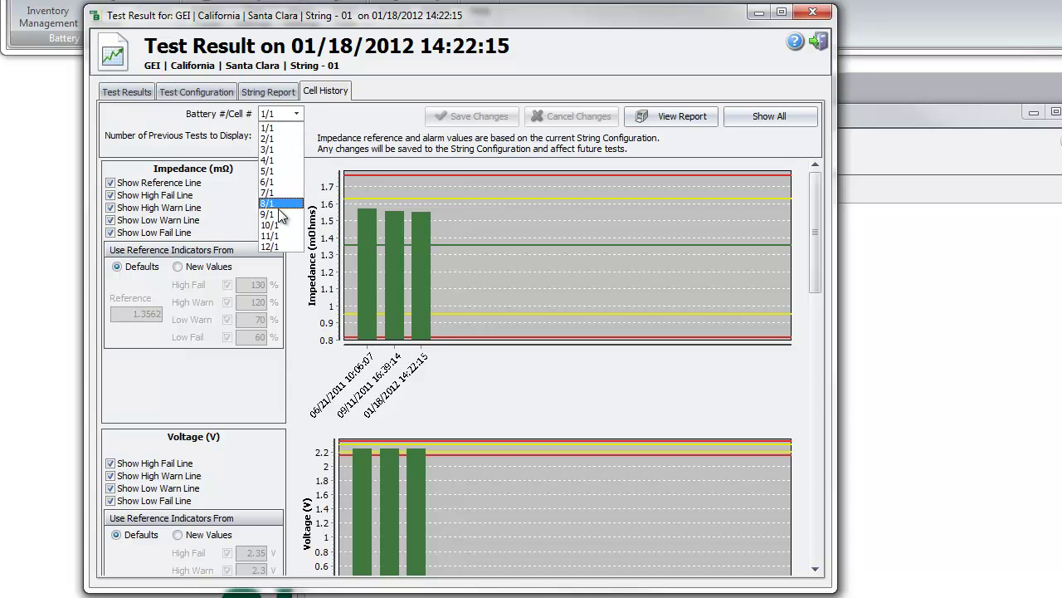
left_click(272, 246)
left_click(284, 134)
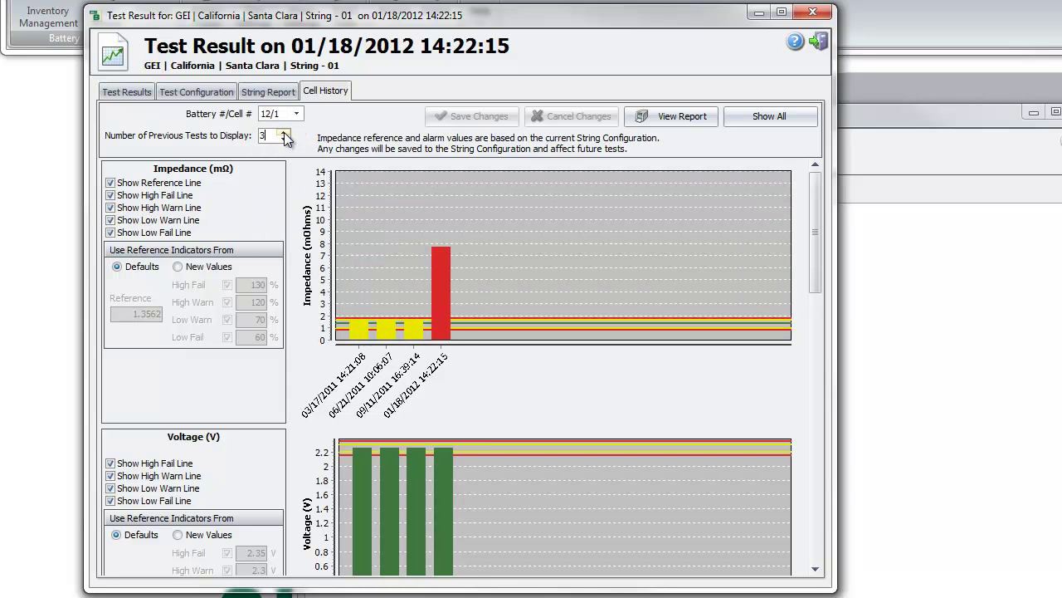
left_click(284, 133)
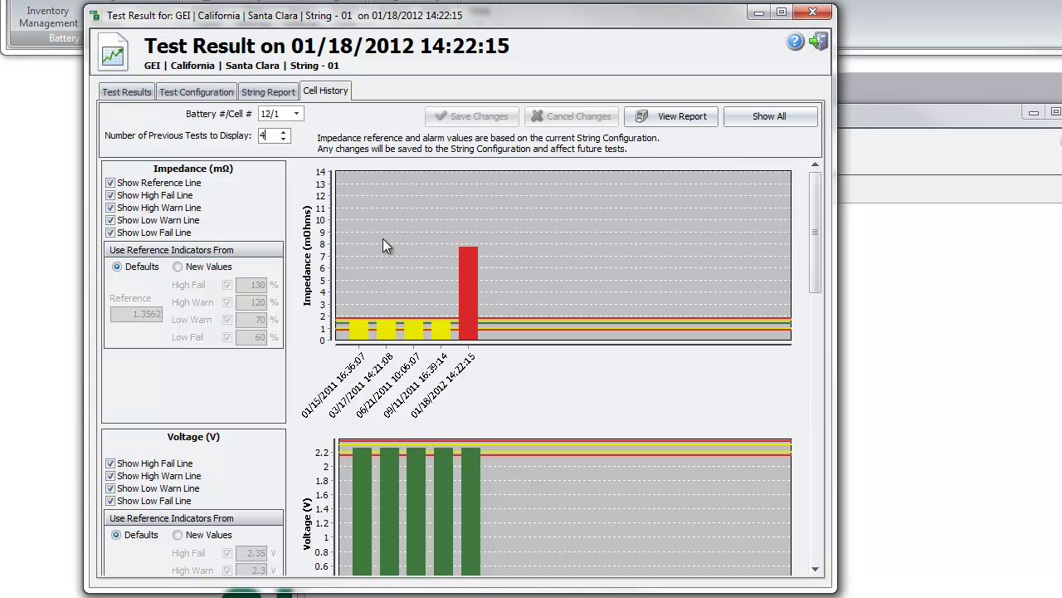
- Enlarge the low range of the cell's impedance chart, check the 03/17/2011 bar's value, and show all tests again
left_click_drag(325, 304, 428, 363)
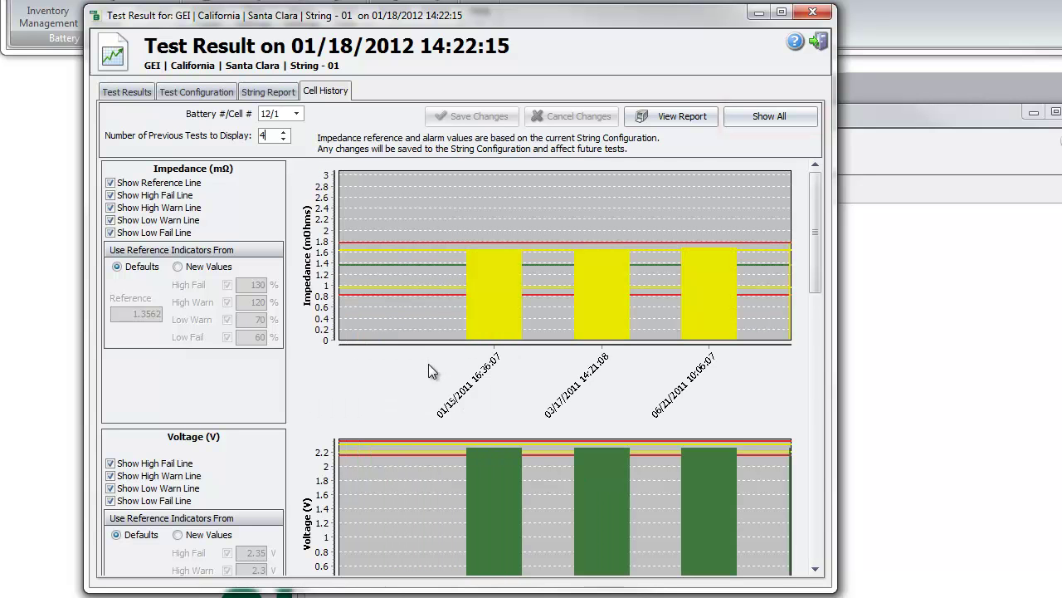
mouse_move(582, 259)
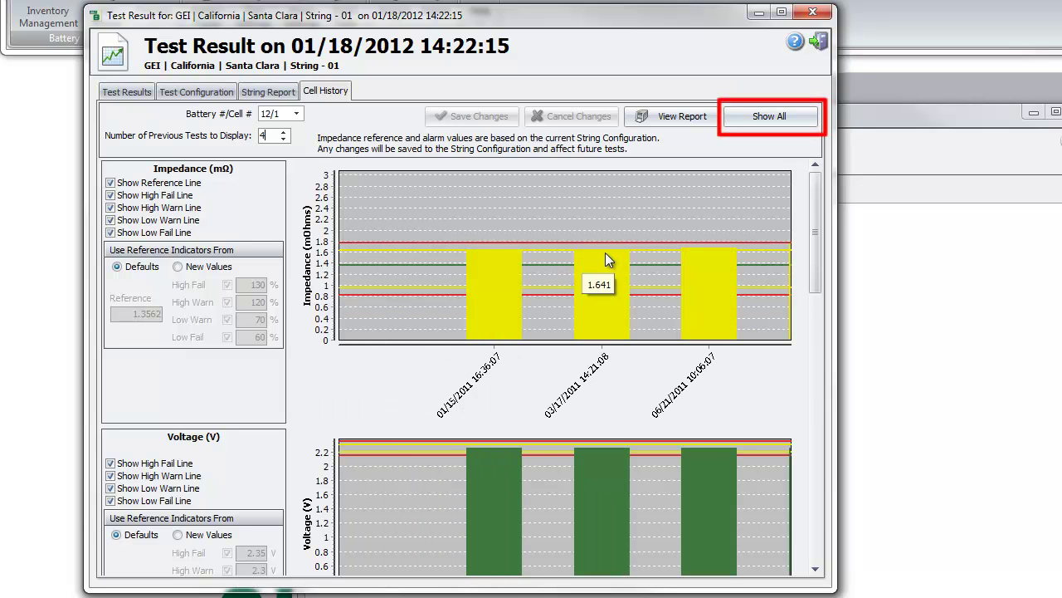
left_click(774, 117)
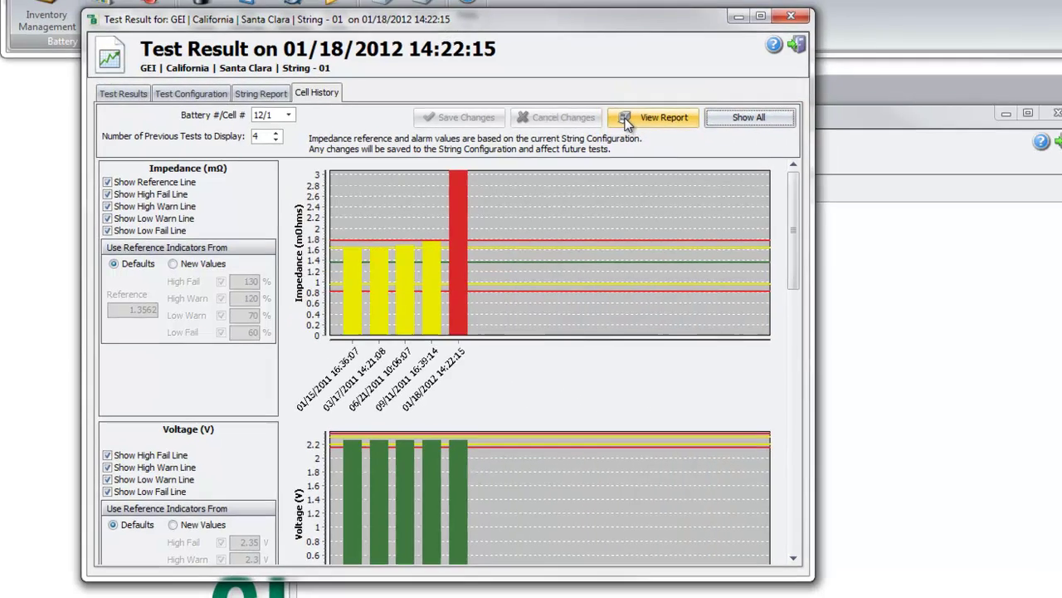
- Open the print preview of the cell history report and browse pages 2 to 4, ending on the sulfation chart
left_click(656, 118)
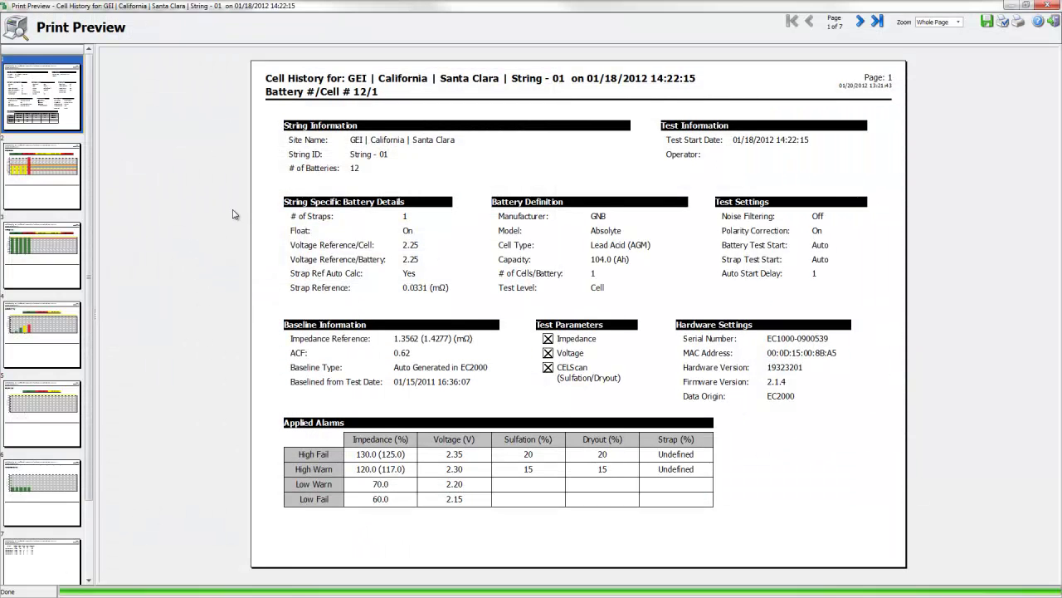
left_click(62, 205)
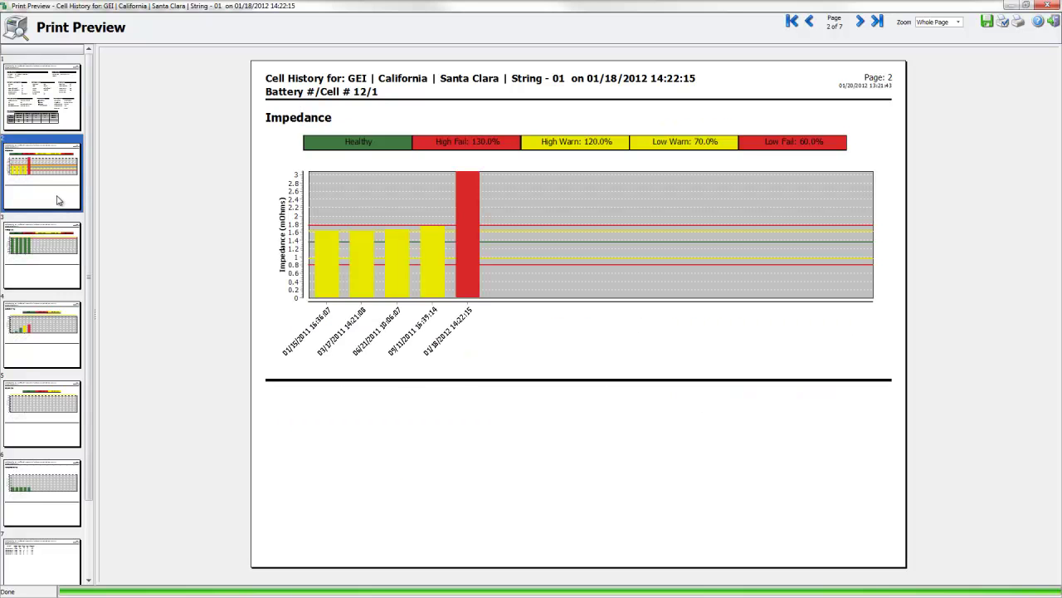
left_click(37, 263)
left_click(46, 329)
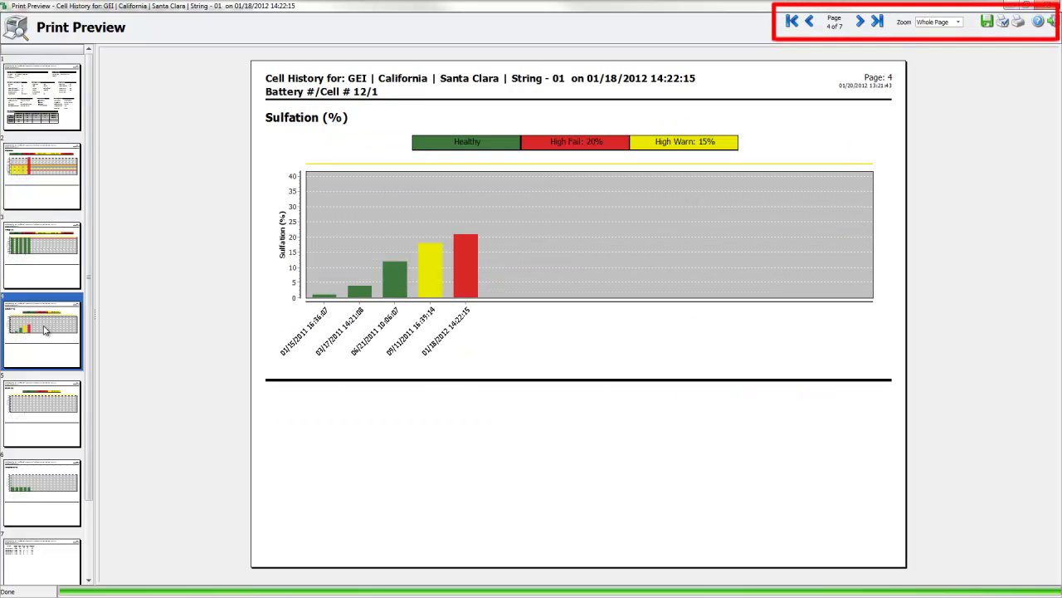